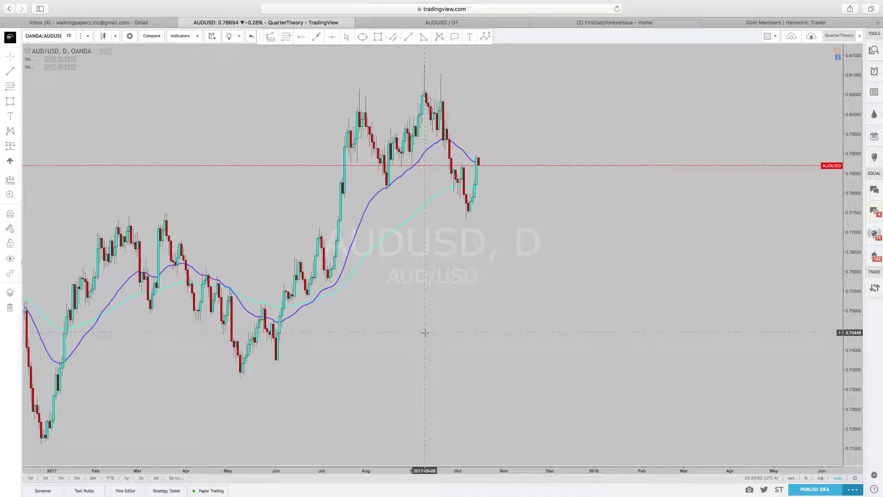
- Mark a dashed horizontal line at the 0.78109 price level on the daily chart
scroll(445, 207, "down", 10)
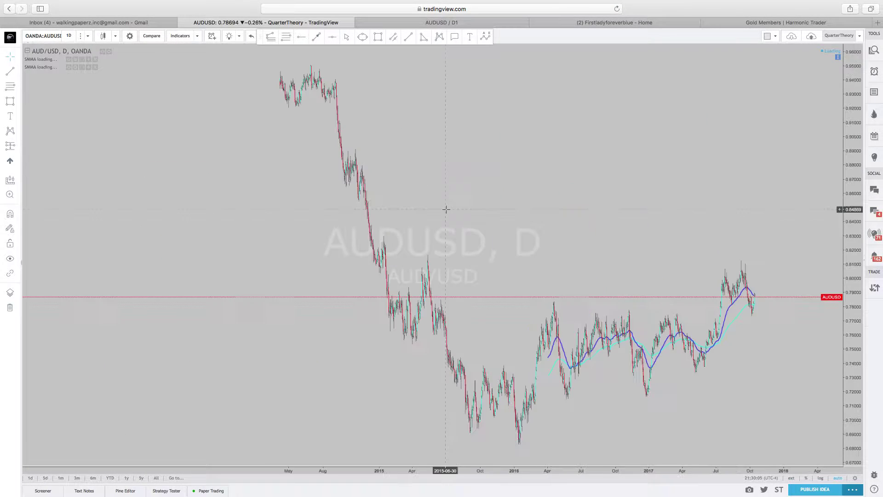
scroll(445, 207, "down", 5)
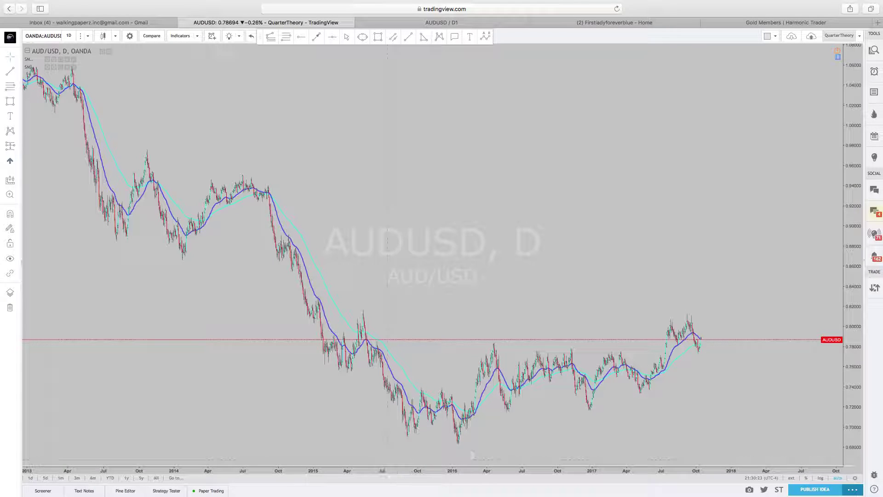
left_click(457, 456)
scroll(579, 231, "up", 5)
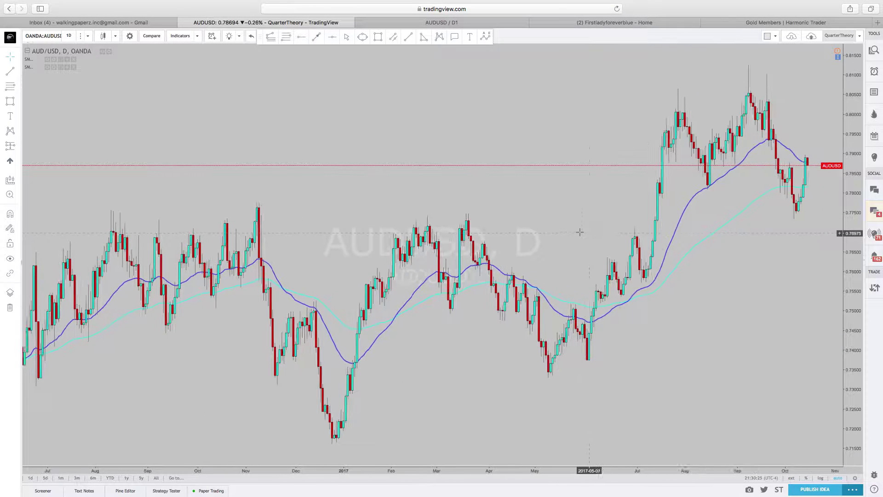
scroll(580, 232, "up", 3)
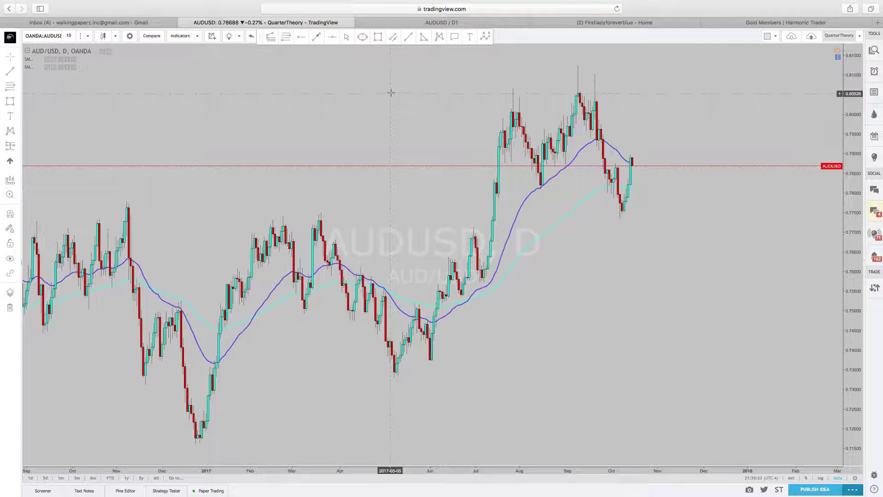
left_click(487, 188)
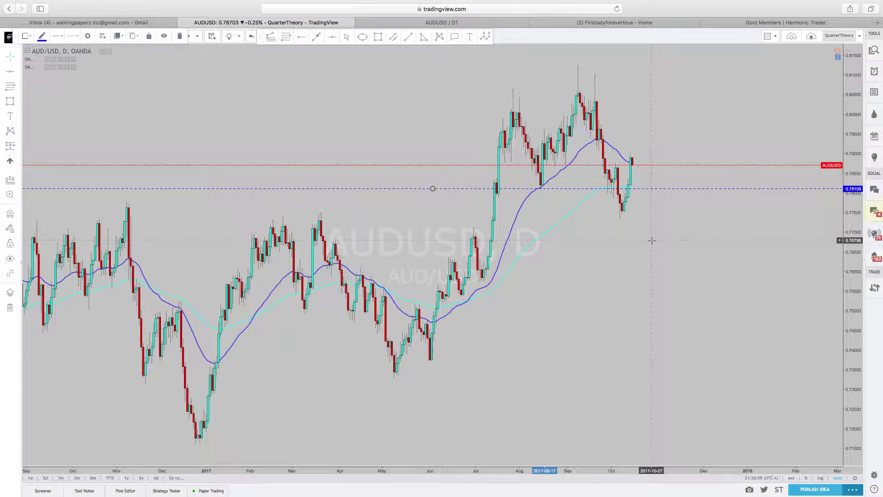
left_click(580, 250)
- Readjust the chart zoom and close the notification banner
scroll(601, 252, "down", 2)
scroll(601, 253, "down", 2)
scroll(600, 253, "up", 2)
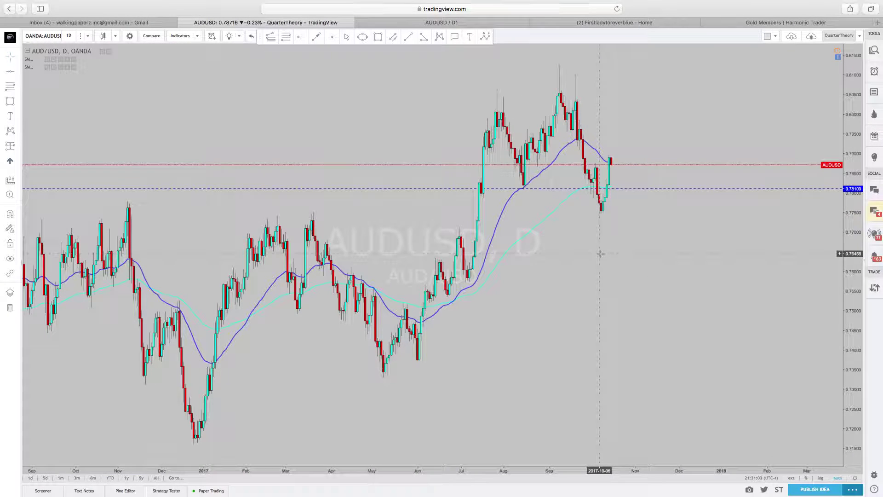
scroll(600, 254, "up", 3)
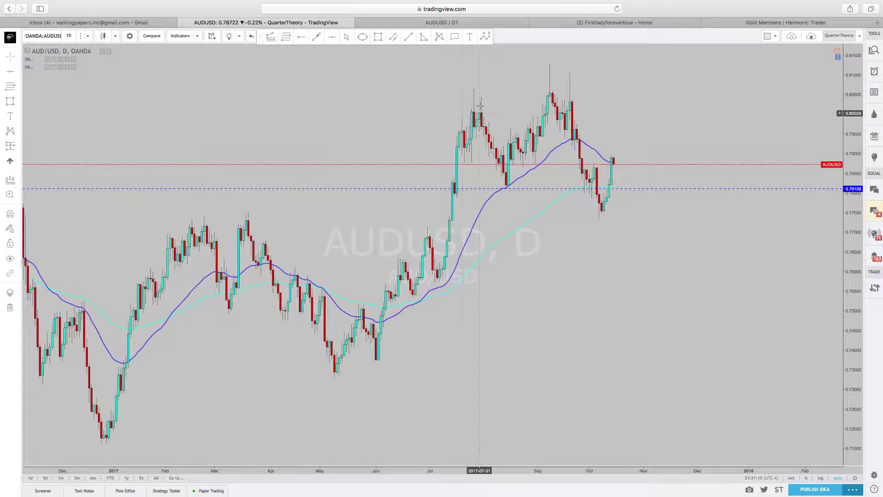
scroll(479, 97, "left", 1)
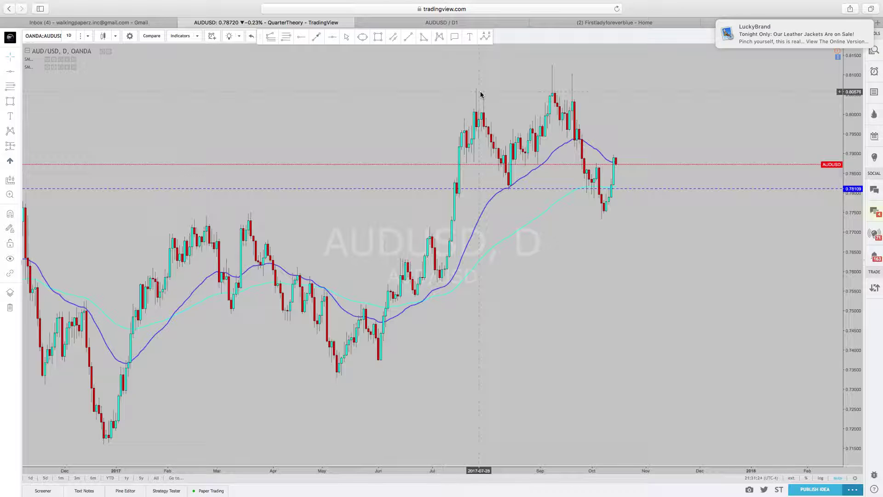
left_click(856, 27)
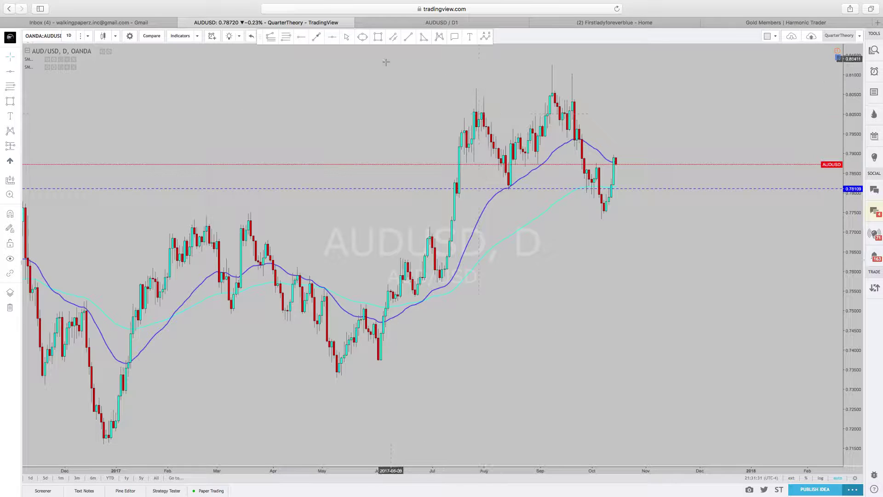
- Draw two red trend lines up to the late-July high, then delete all drawings
left_click(316, 37)
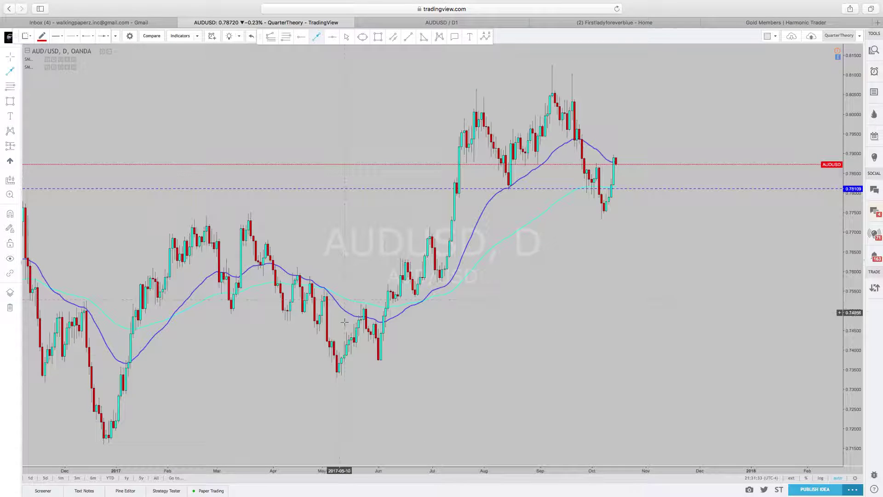
left_click(333, 376)
left_click(476, 88)
left_click(316, 38)
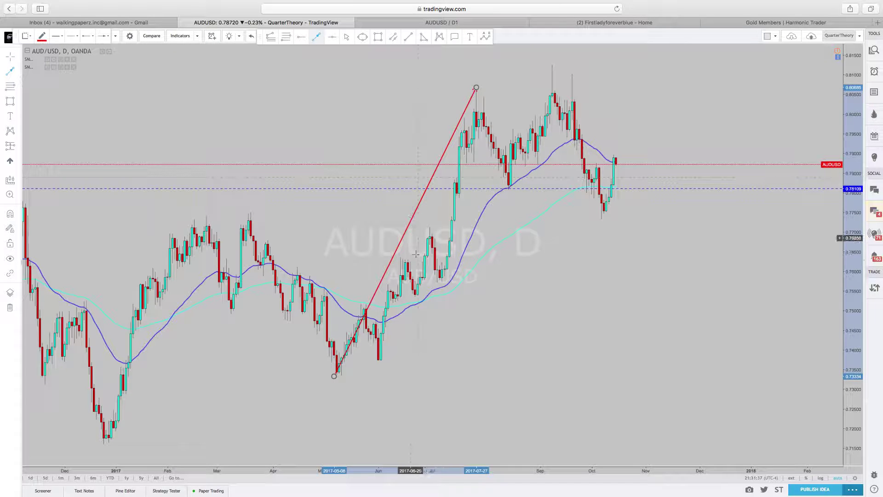
left_click(437, 279)
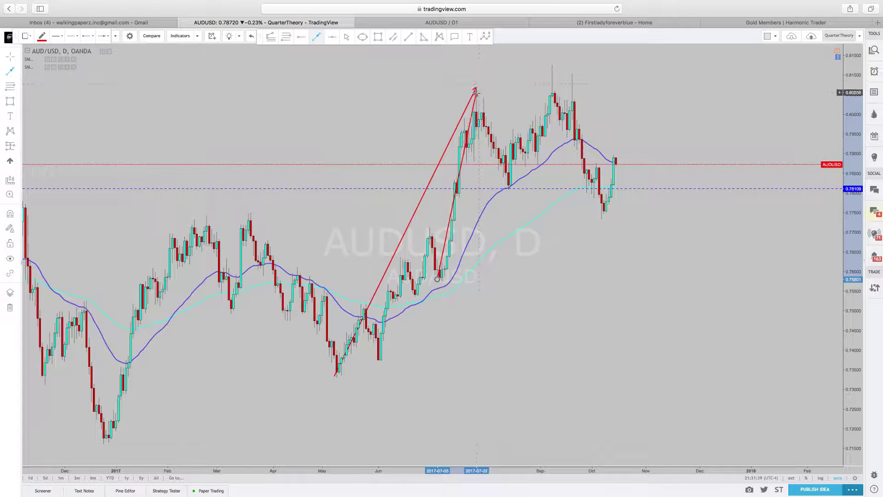
left_click(476, 91)
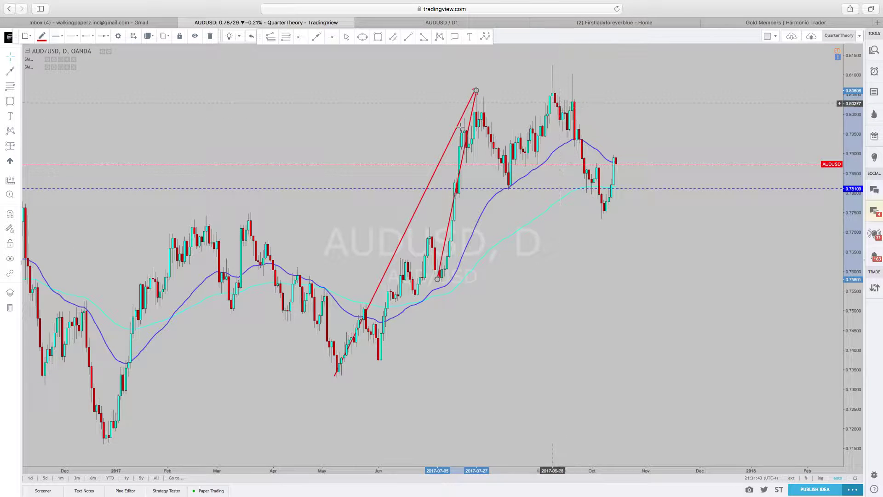
left_click(9, 307)
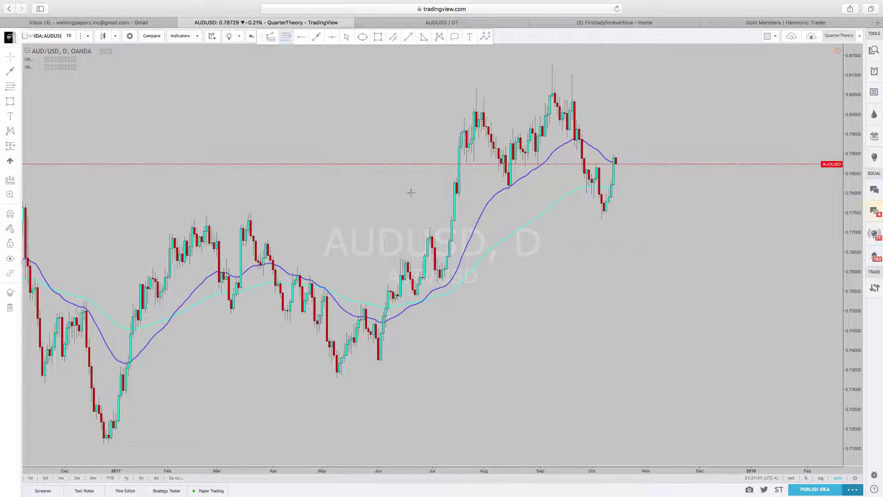
- Draw a Fib retracement from the 0.75781 low to the 0.80645 high, hiding 0.382 and 0.886
left_click(441, 279)
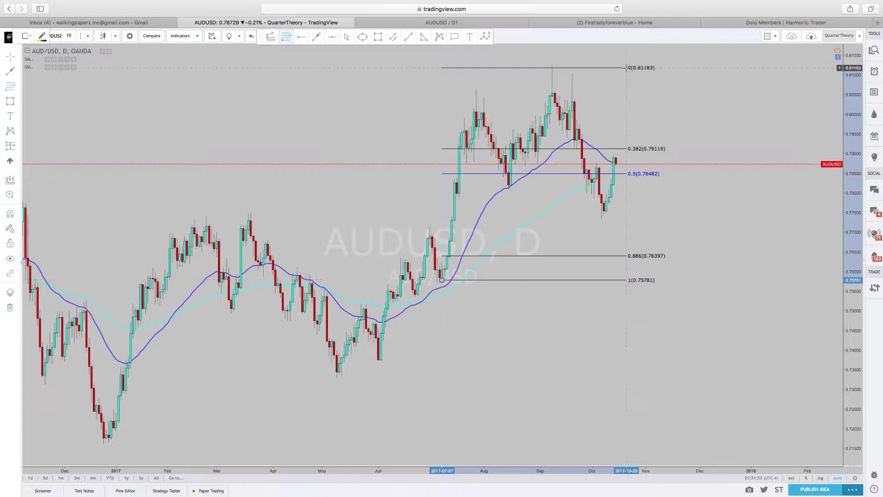
left_click(629, 89)
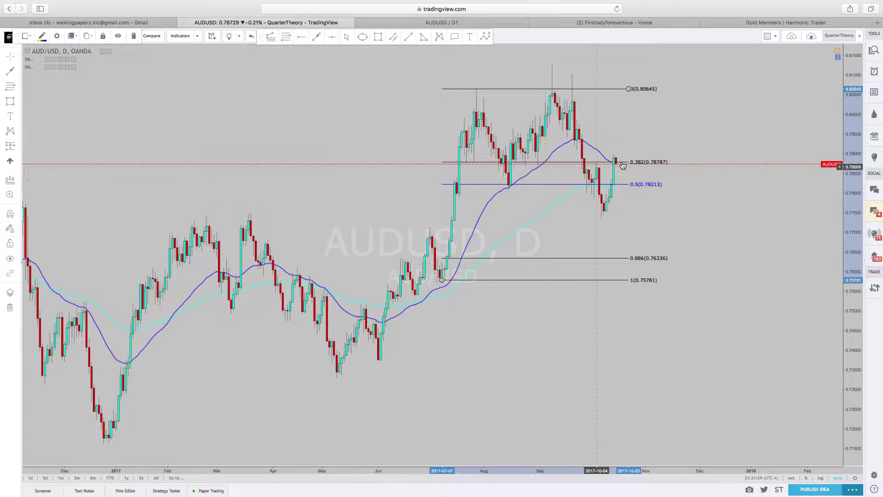
right_click(634, 94)
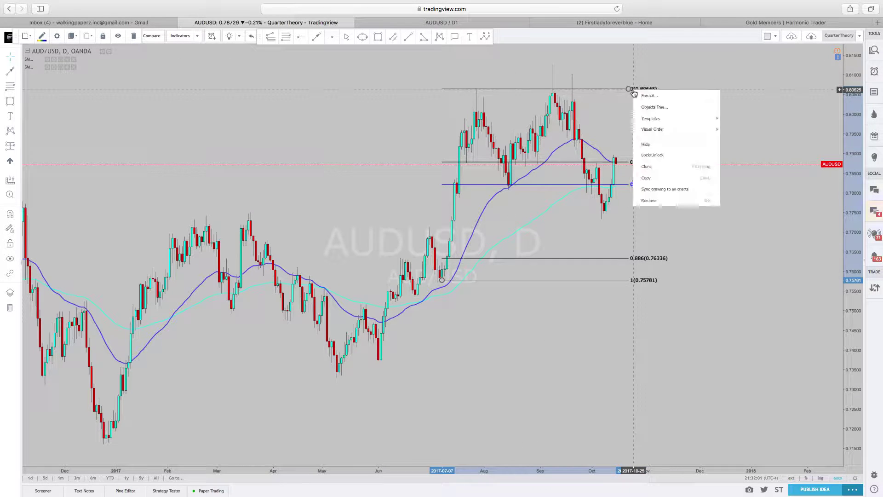
left_click(639, 100)
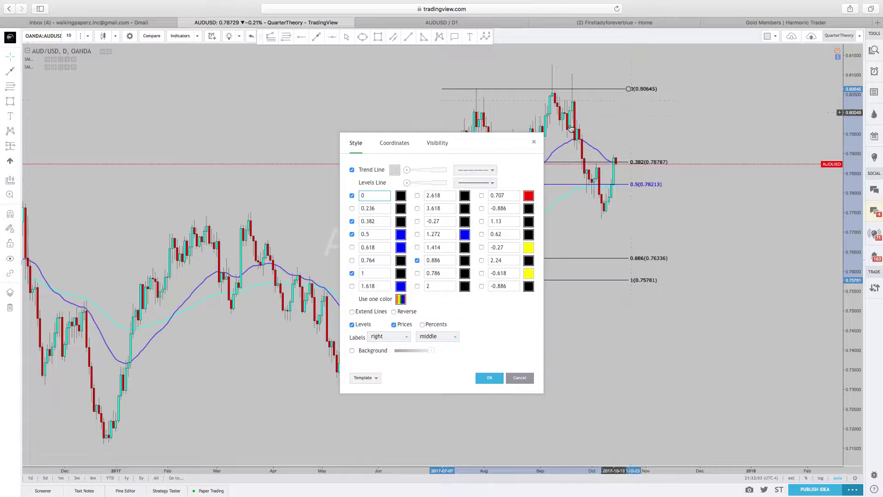
left_click(352, 221)
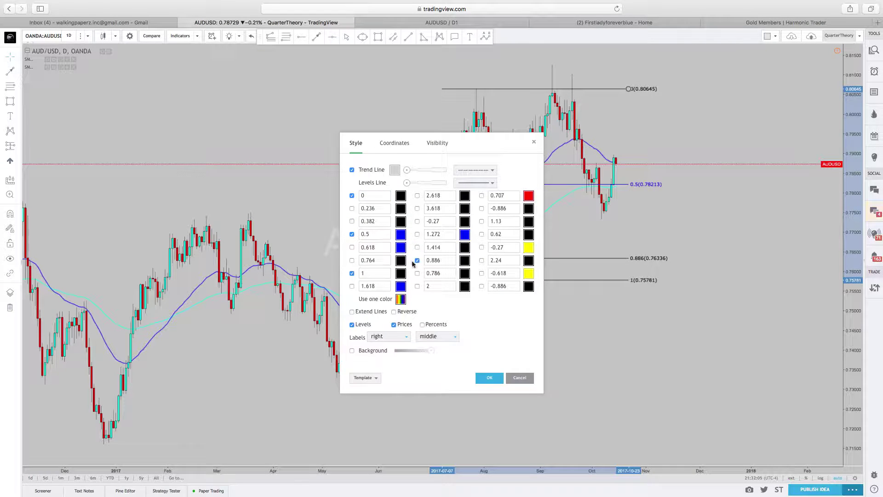
left_click(417, 261)
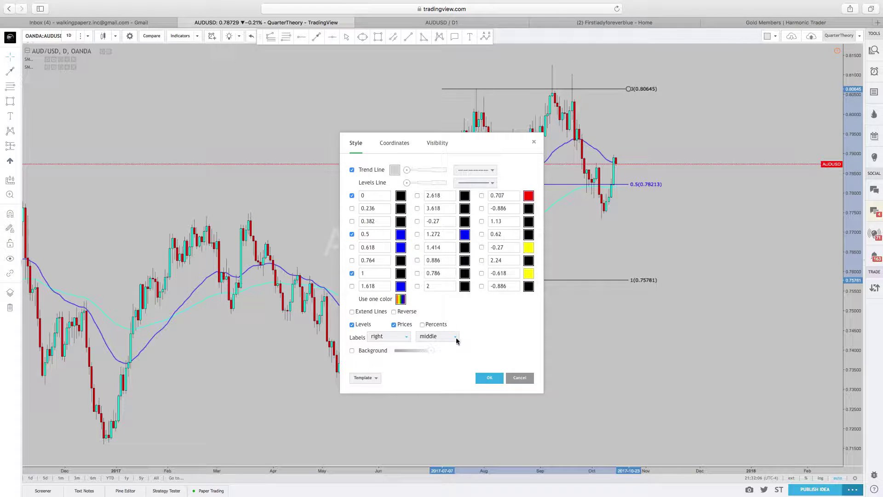
left_click(489, 377)
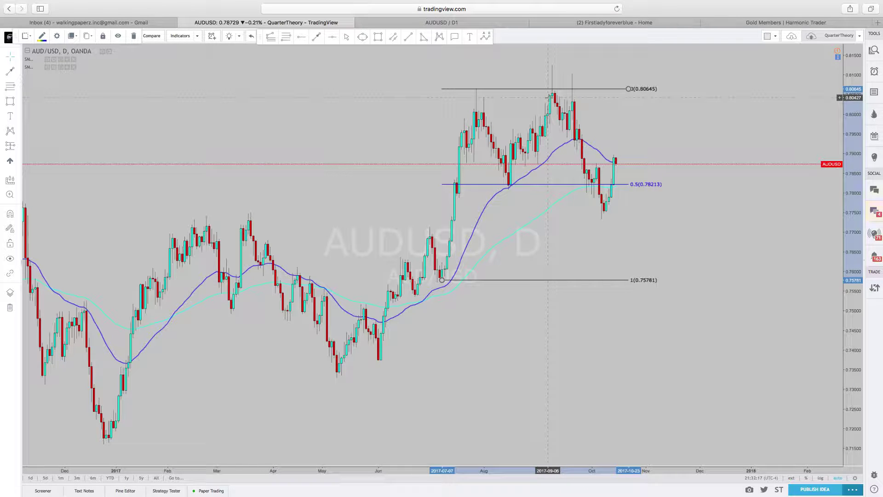
left_click(270, 41)
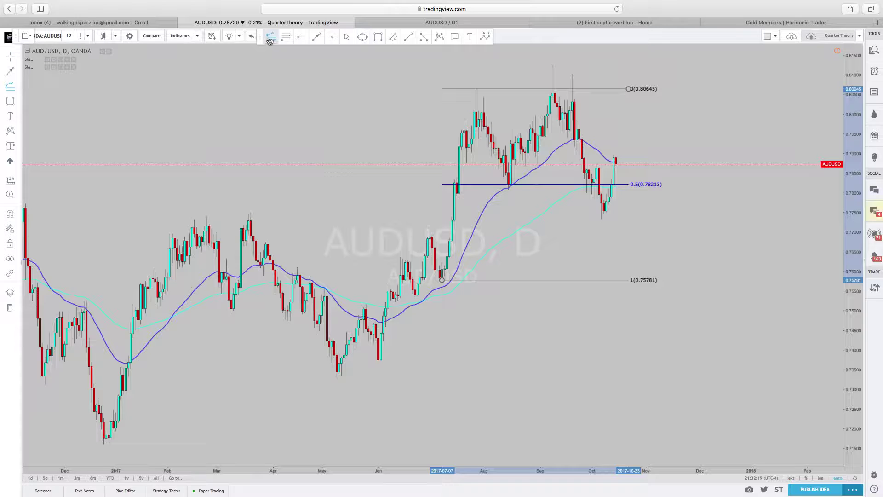
- Draw another Fib between 0.75781 and the 0.80645 high with its 1.13 level enabled
left_click(482, 279)
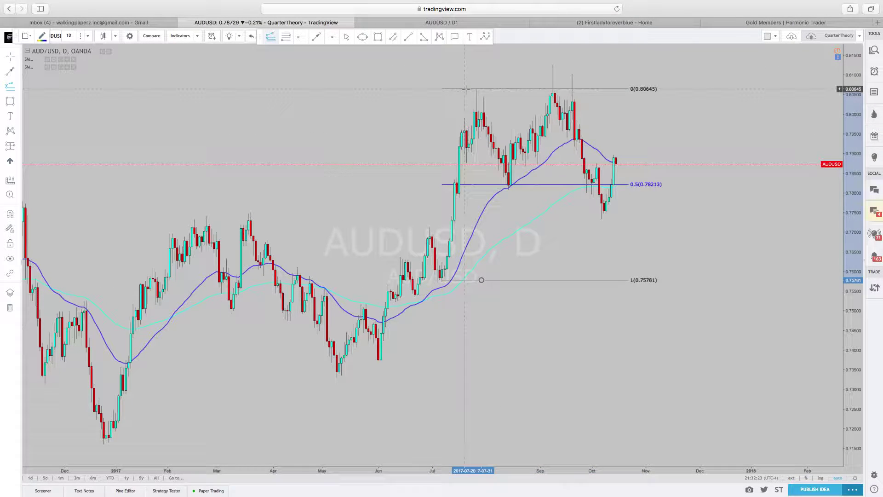
left_click(465, 89)
left_click(465, 89)
left_click(700, 280)
right_click(700, 281)
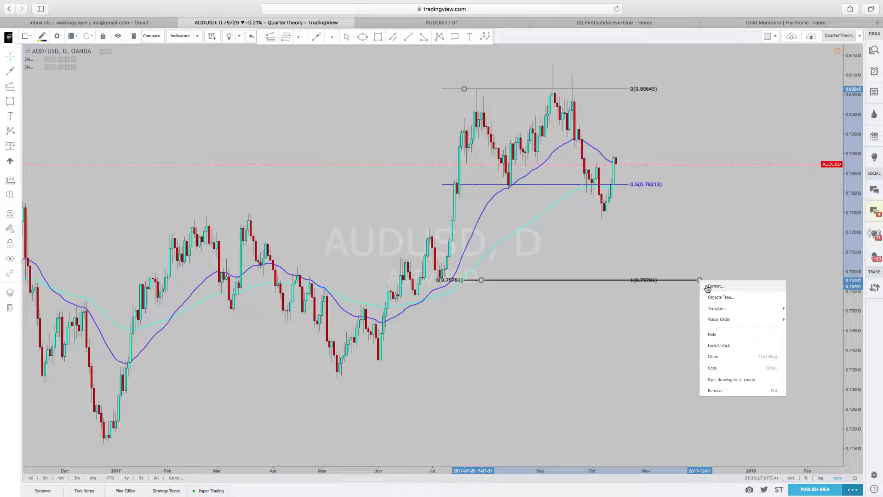
left_click(716, 286)
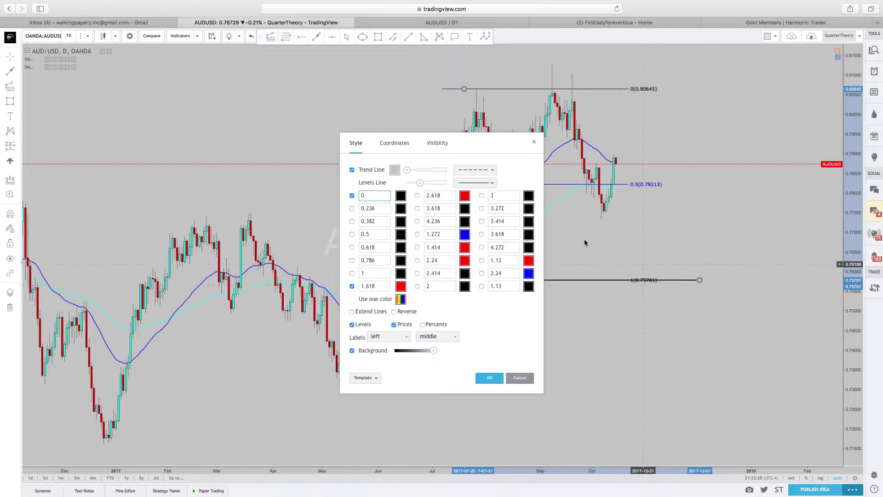
left_click(482, 260)
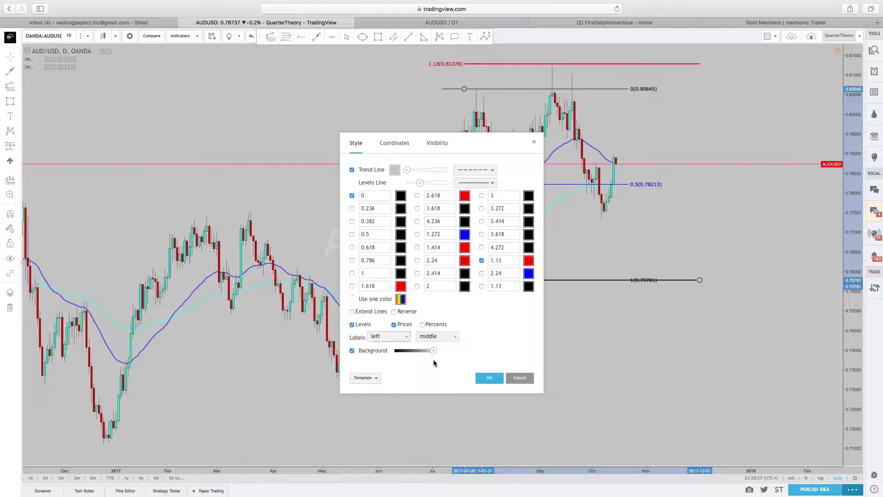
left_click(486, 377)
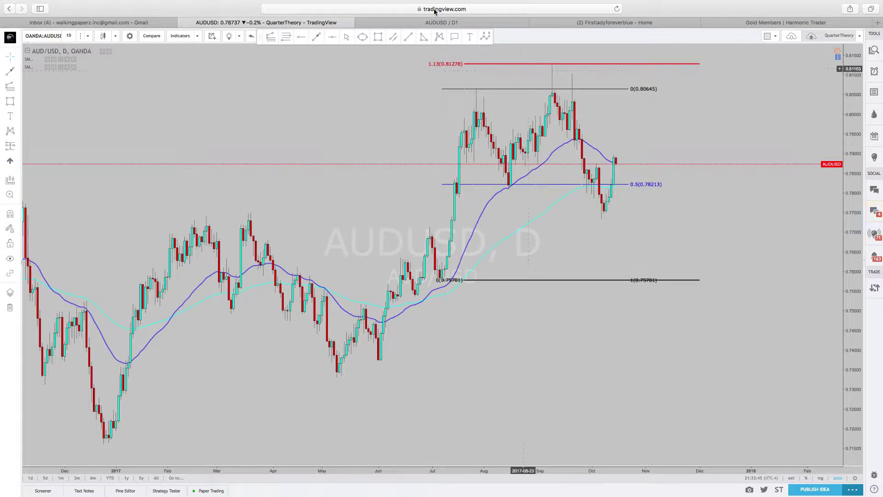
- Add the 0.886 level (0.76336) to the Fibonacci retracement
right_click(654, 189)
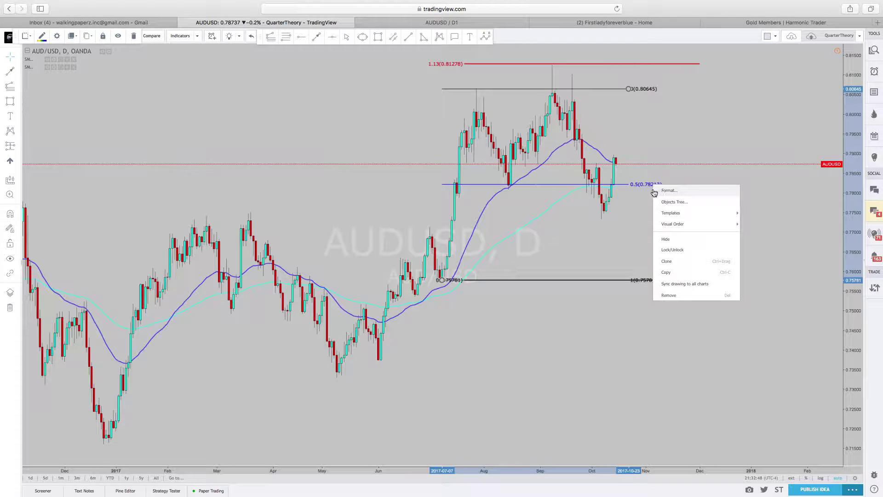
left_click(668, 191)
left_click(417, 261)
left_click(489, 378)
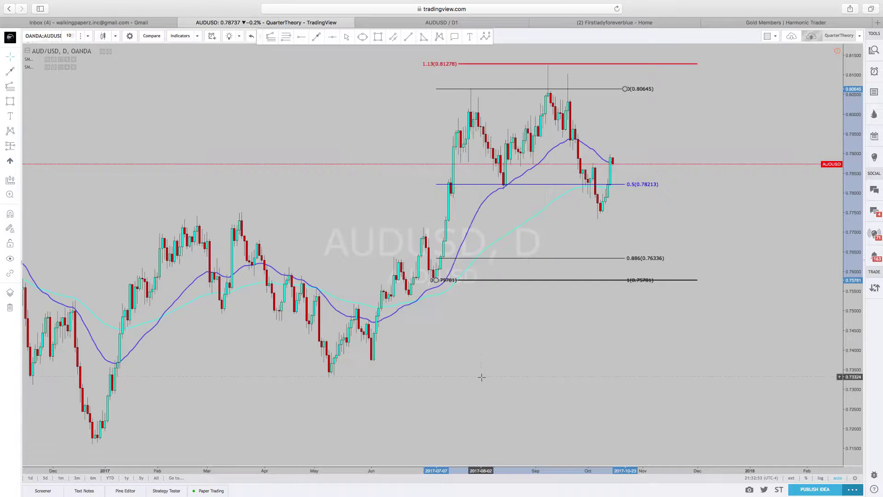
- Draw a trend-based Fib extension from the 0.80645 high showing only the 1.618 level at 0.76718
left_click(271, 38)
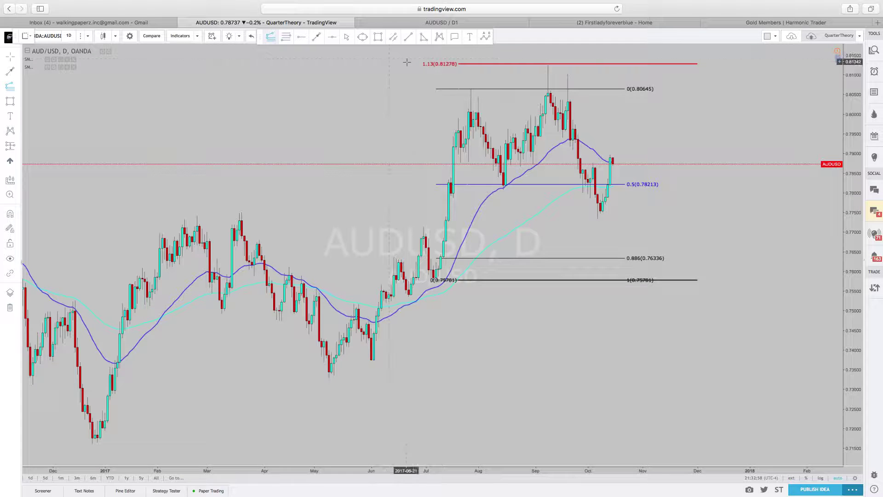
left_click(486, 88)
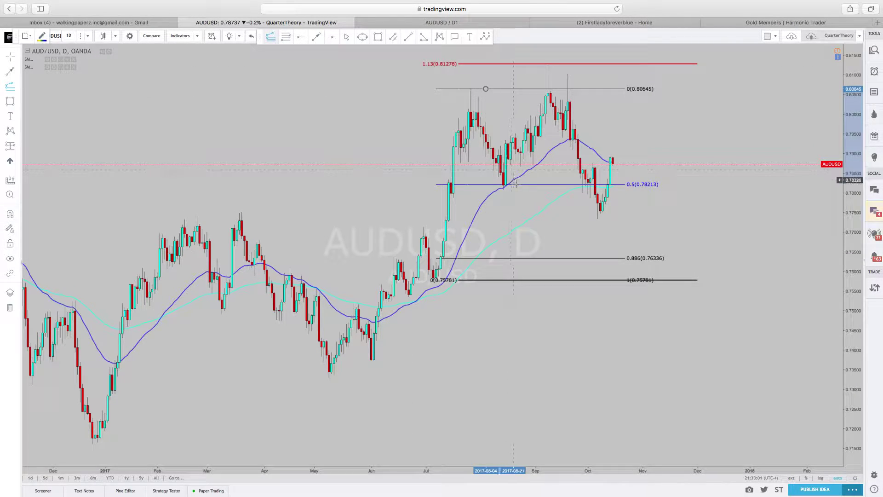
left_click(516, 184)
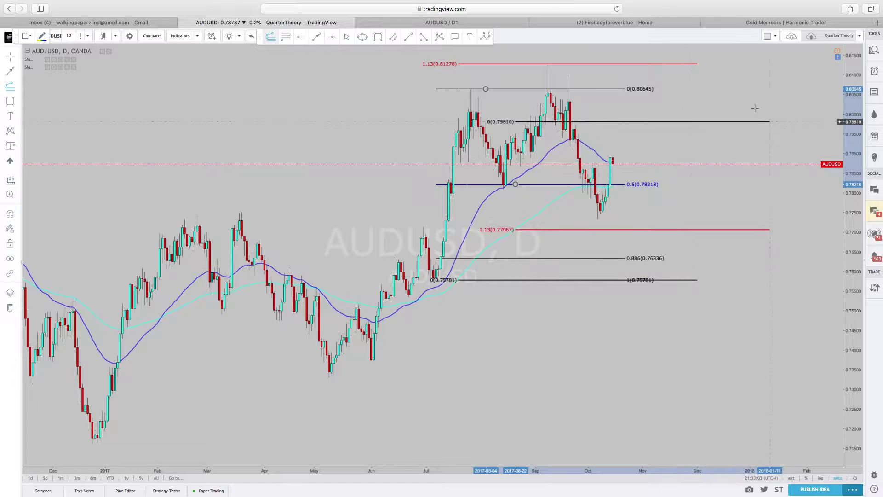
left_click(748, 89)
right_click(748, 89)
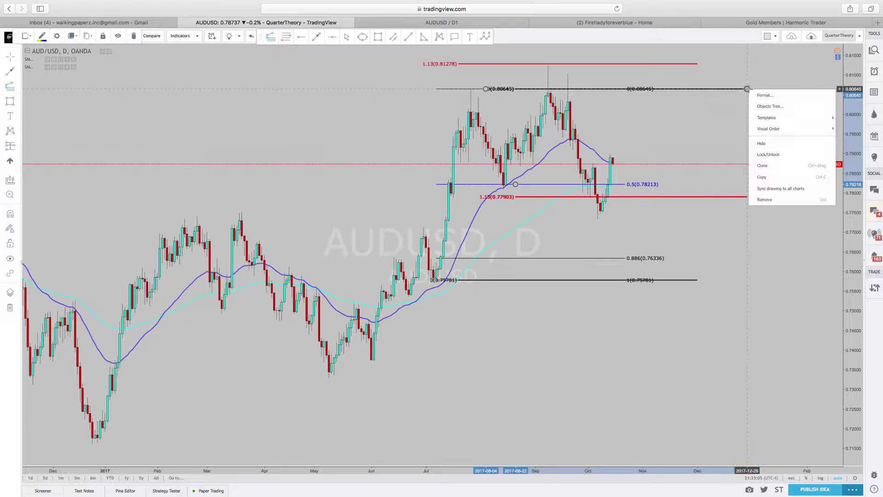
double_click(619, 179)
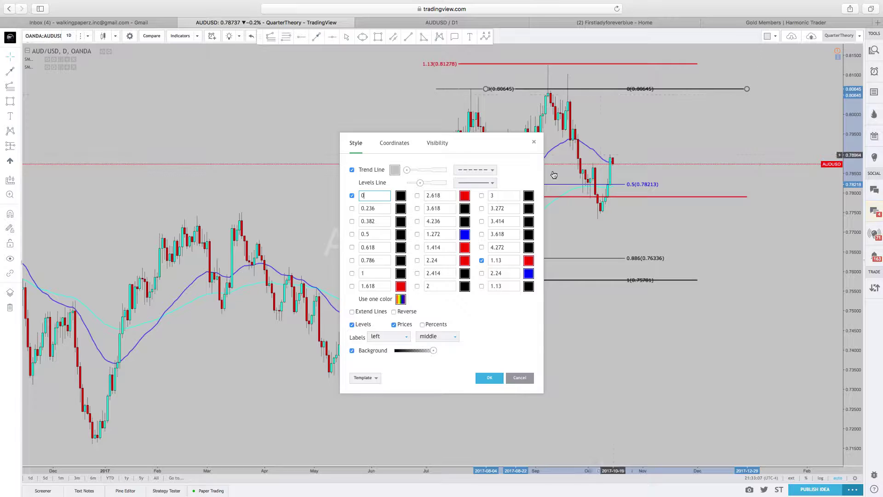
left_click(352, 286)
left_click(482, 260)
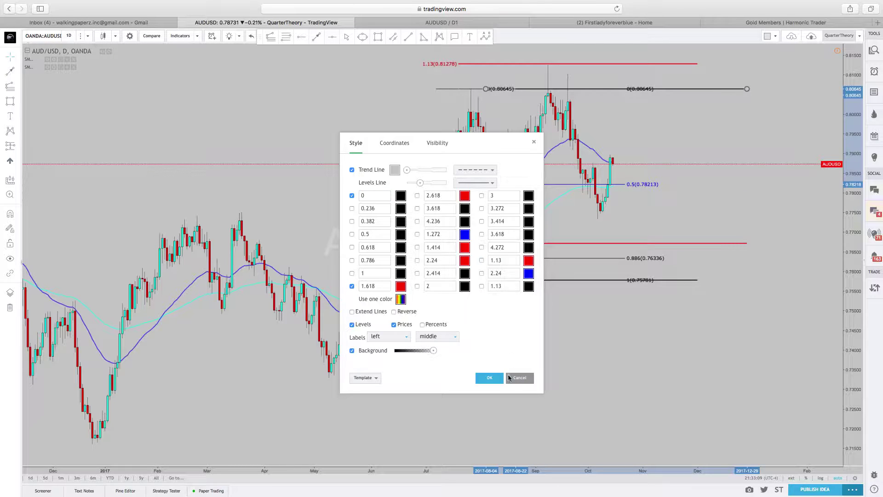
left_click(498, 382)
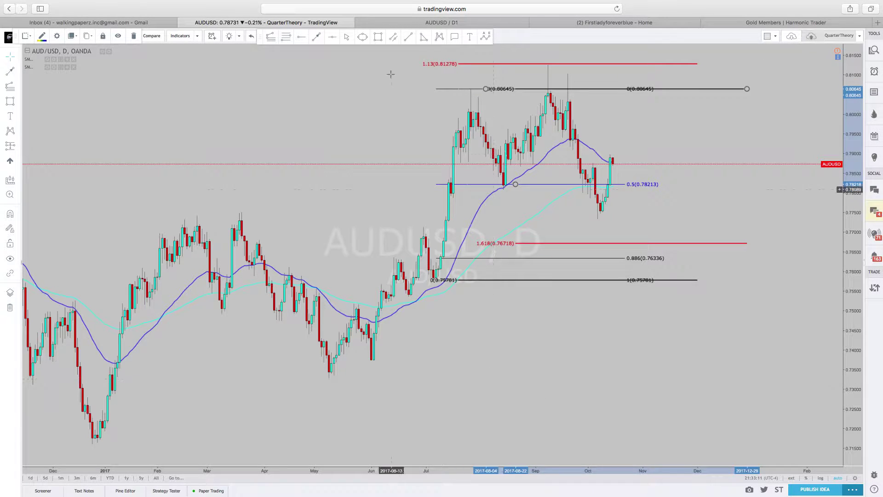
left_click(378, 37)
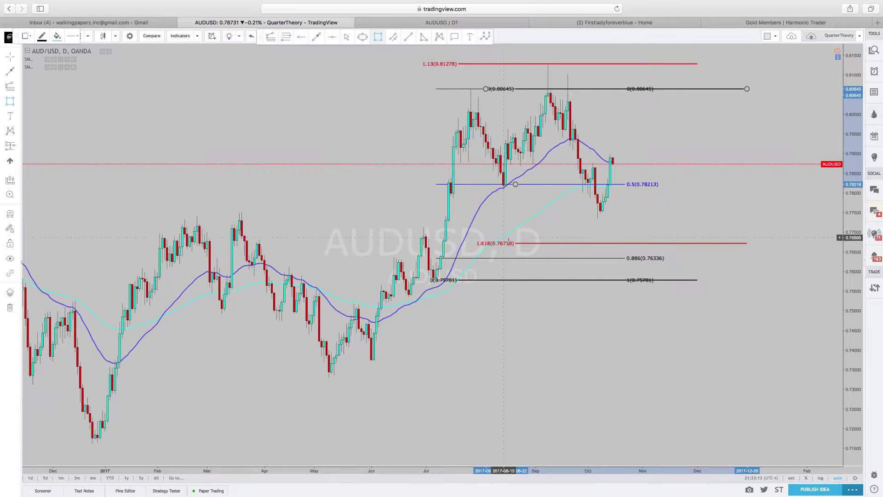
- Shade a teal rectangle across the 0.76718–0.76336 zone
left_click_drag(756, 258, 757, 259)
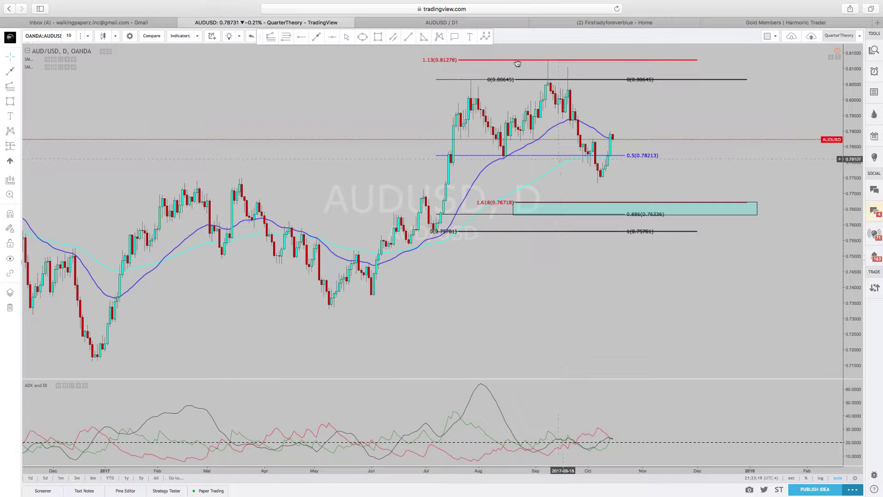
left_click(440, 41)
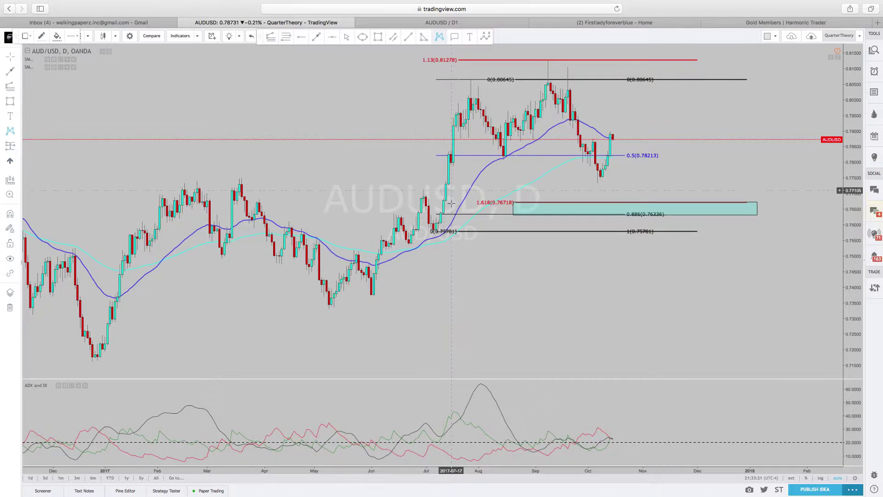
- Plot an XABCD pattern from the 0.75781 low, ending point D inside the teal zone
left_click(454, 231)
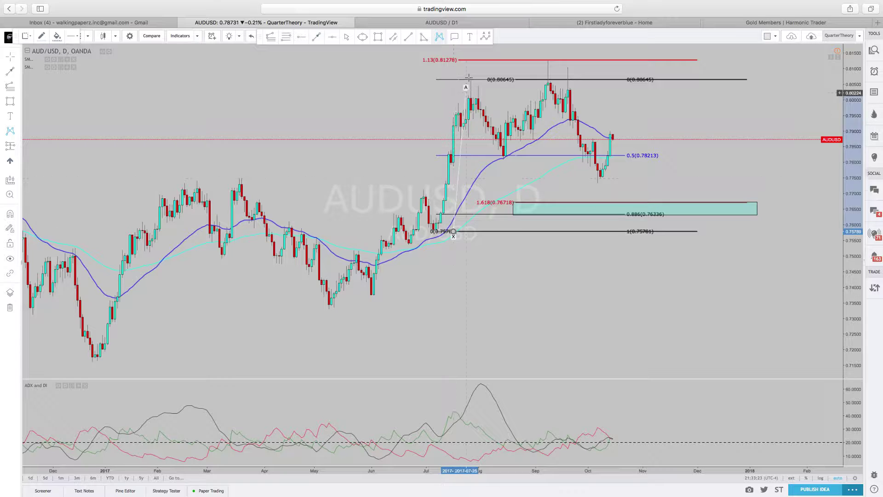
left_click(490, 156)
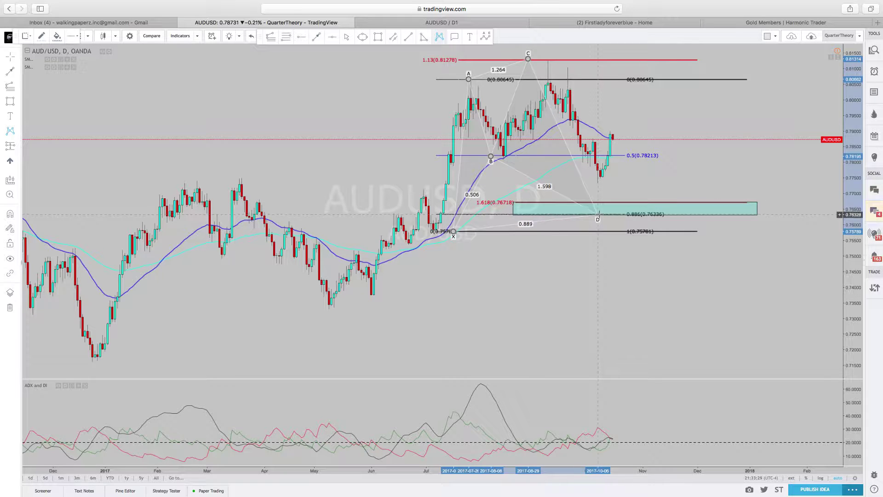
left_click(598, 214)
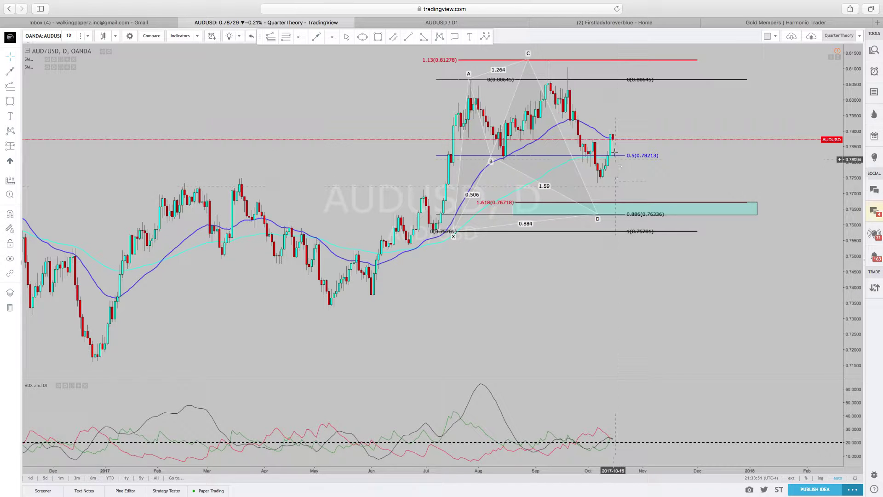
left_click(699, 216)
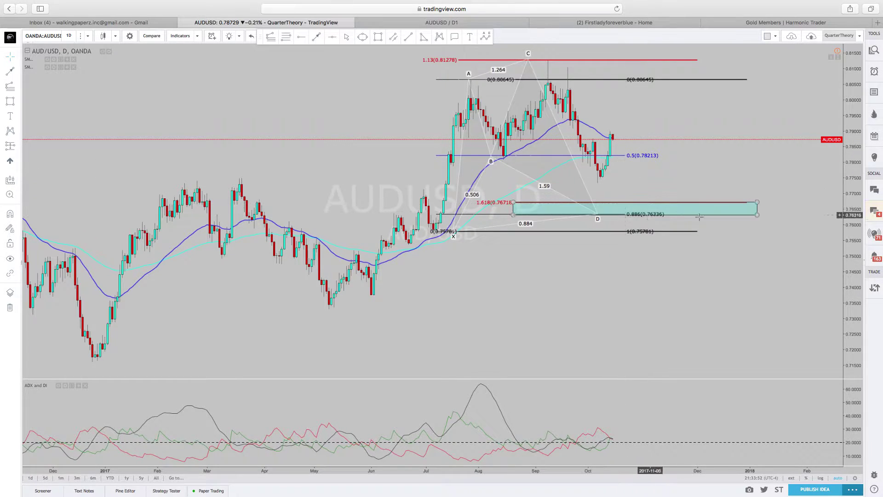
left_click(755, 215)
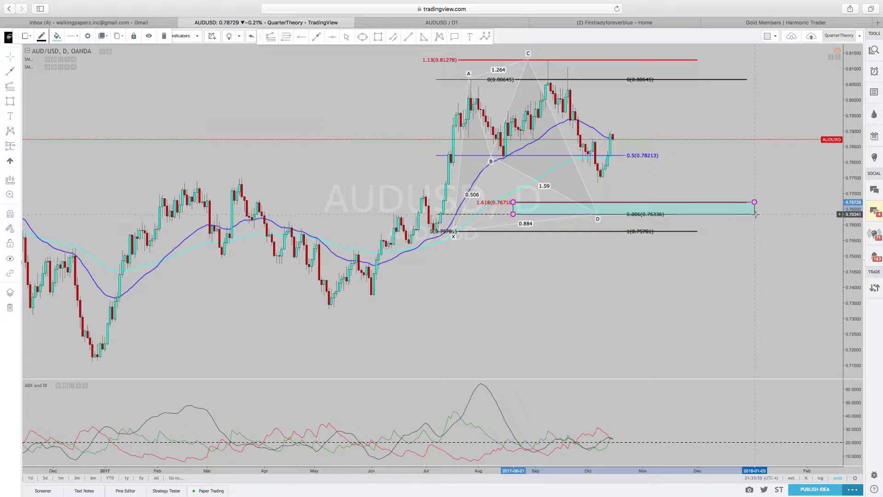
scroll(378, 114, "down", 2)
scroll(378, 114, "down", 2)
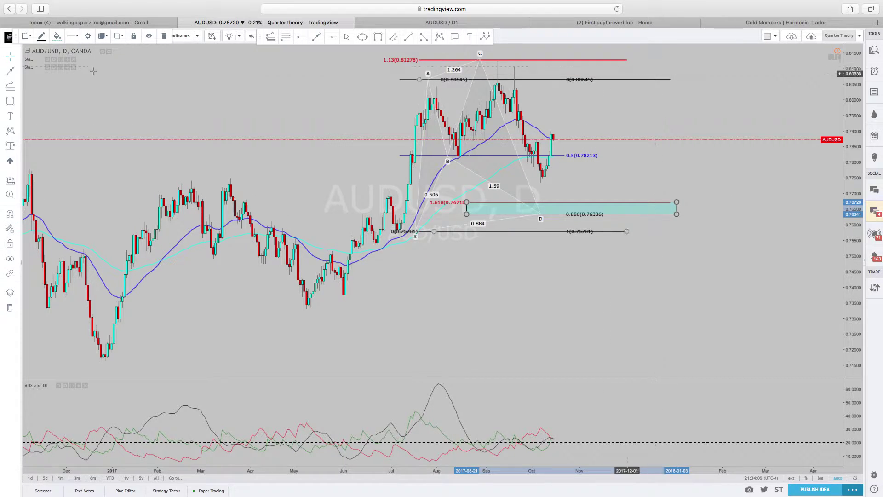
left_click(132, 124)
left_click(68, 37)
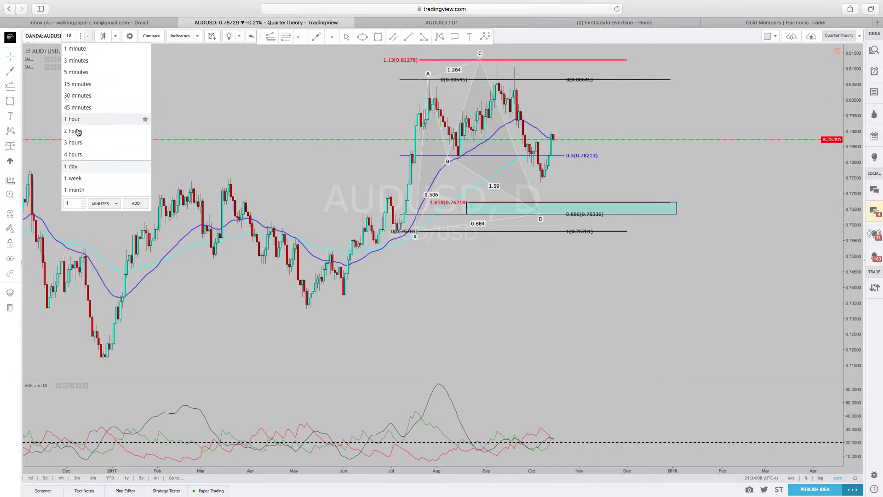
left_click(82, 153)
left_click_drag(234, 165, 317, 180)
scroll(616, 231, "up", 5)
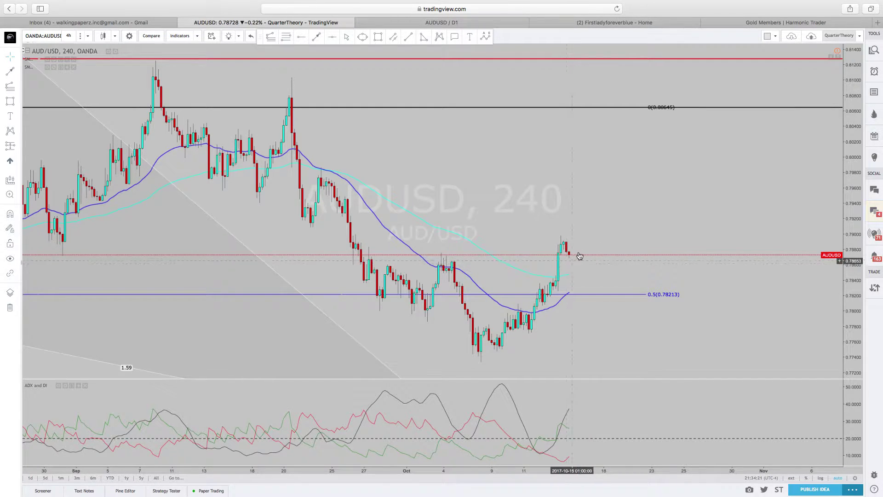
scroll(191, 366, "down", 5)
scroll(152, 367, "right", 5)
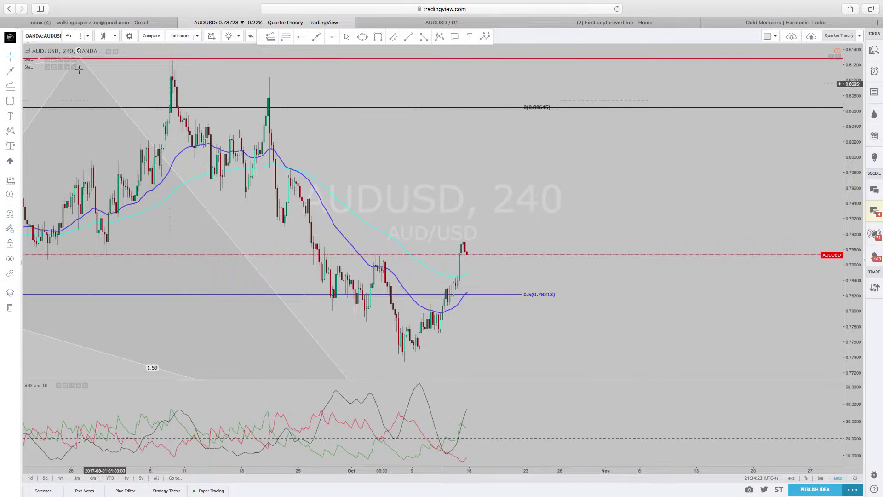
left_click(69, 35)
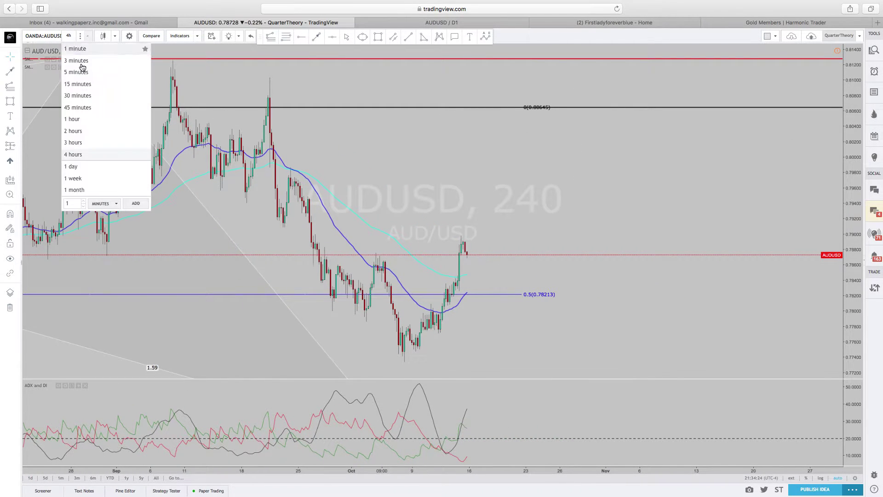
left_click(111, 166)
scroll(153, 136, "up", 2)
scroll(154, 135, "left", 3)
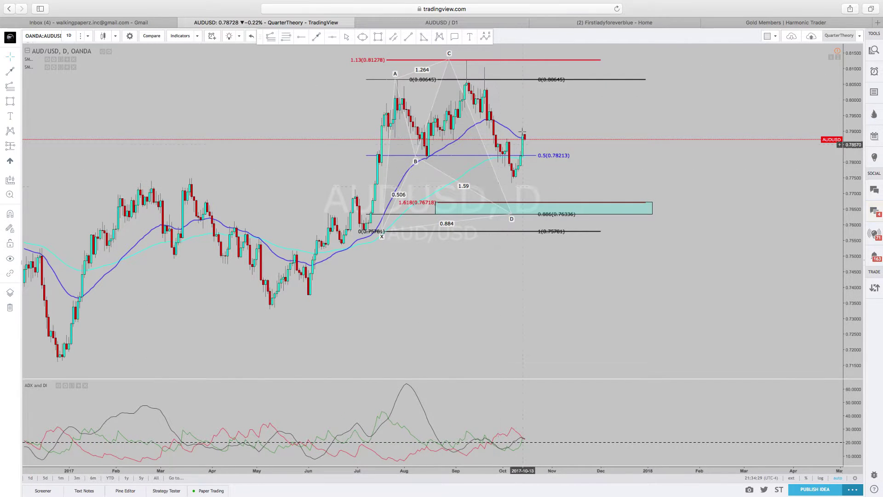
- Draw a Fib retracement from 0.81076 to 0.77343 showing the 0.382, 0.5 and 0.618 levels
left_click(285, 36)
left_click(484, 66)
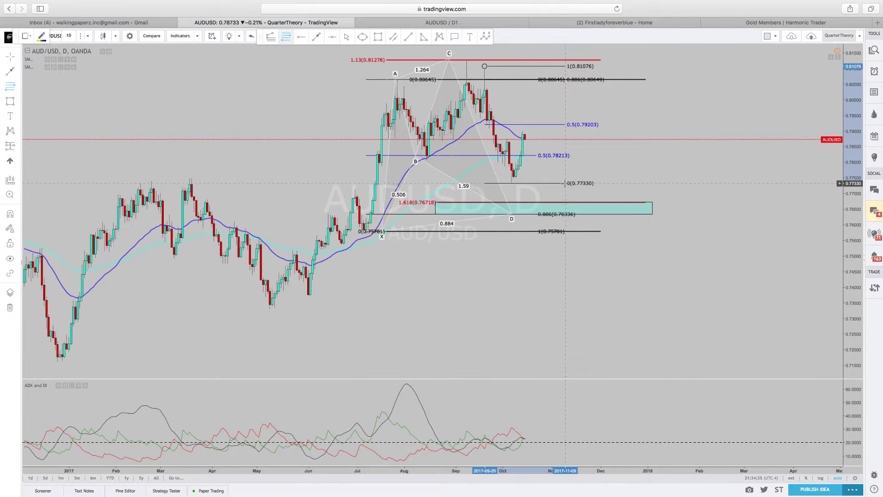
left_click(565, 183)
right_click(565, 183)
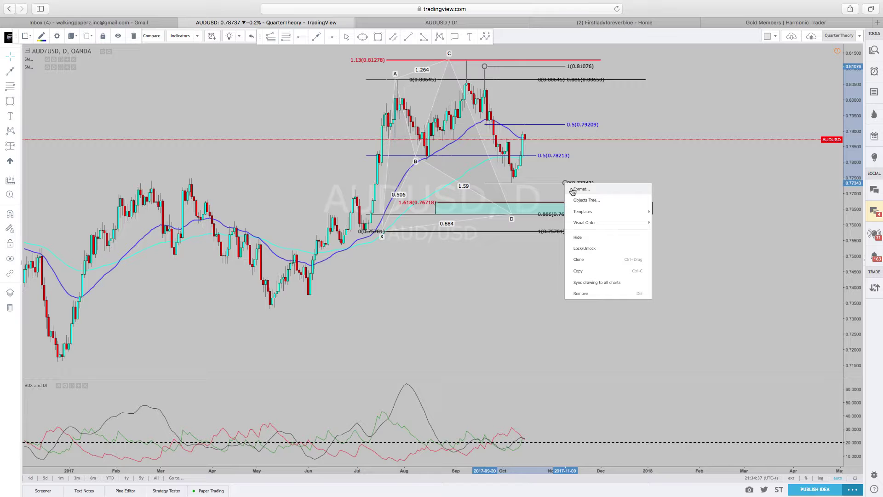
left_click(580, 189)
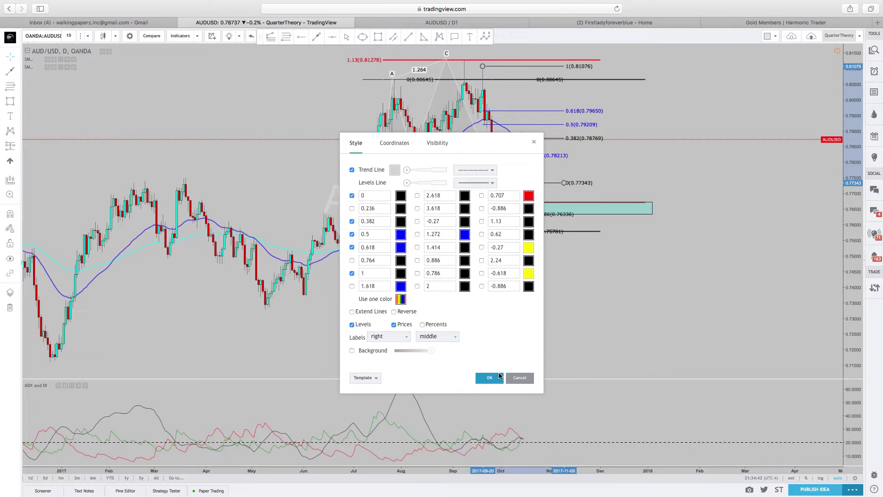
left_click(489, 377)
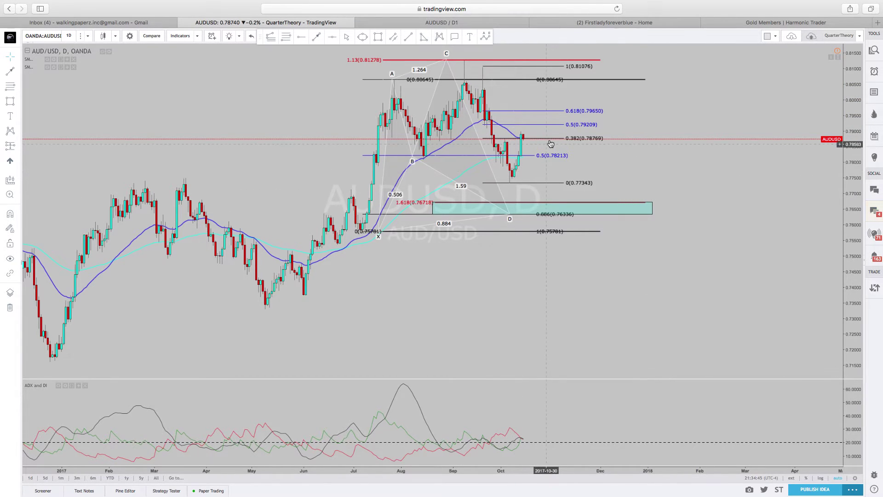